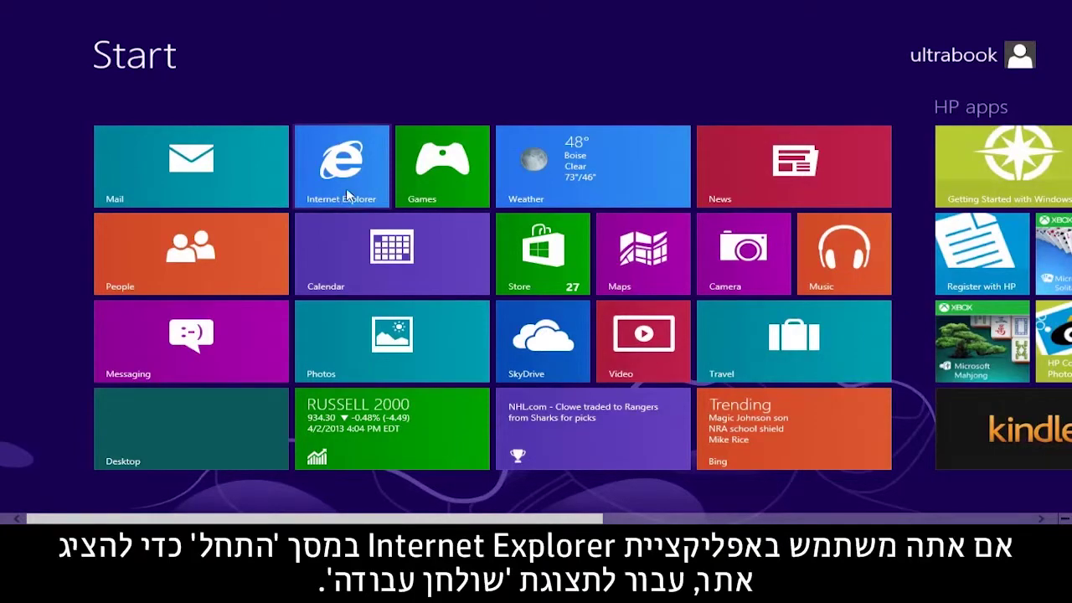
Step: Open microsoft.com in Metro Internet Explorer and switch it to desktop Internet Explorer via Page tools
click(346, 195)
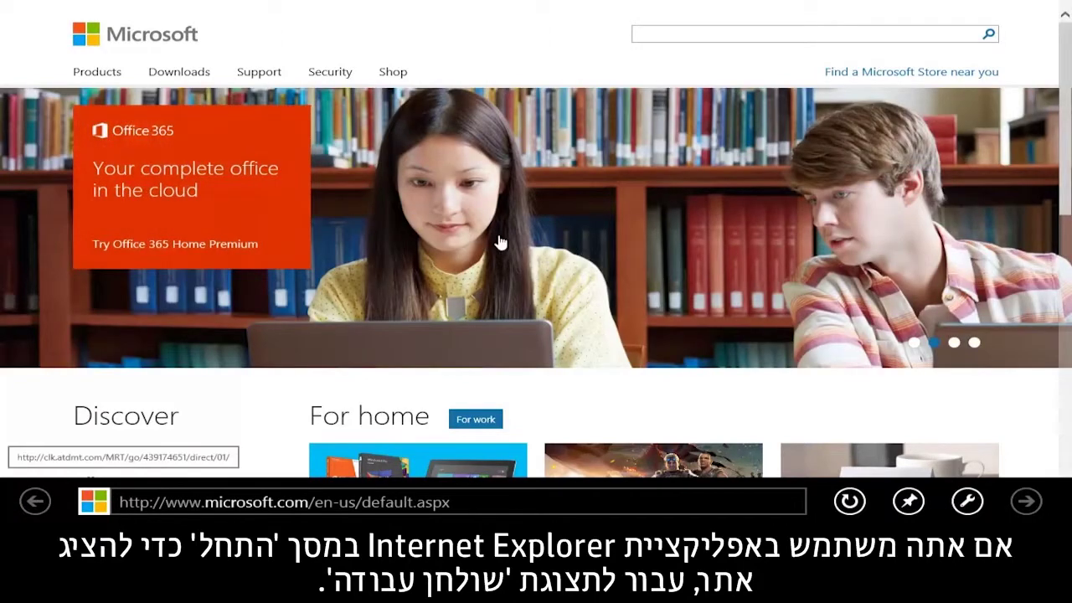
click(968, 502)
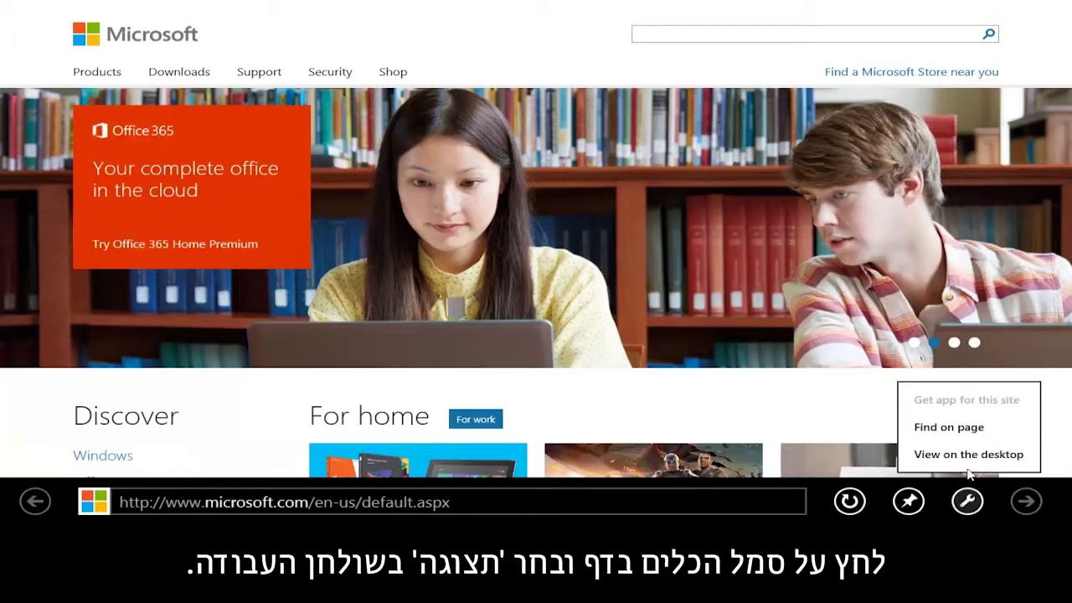
click(970, 470)
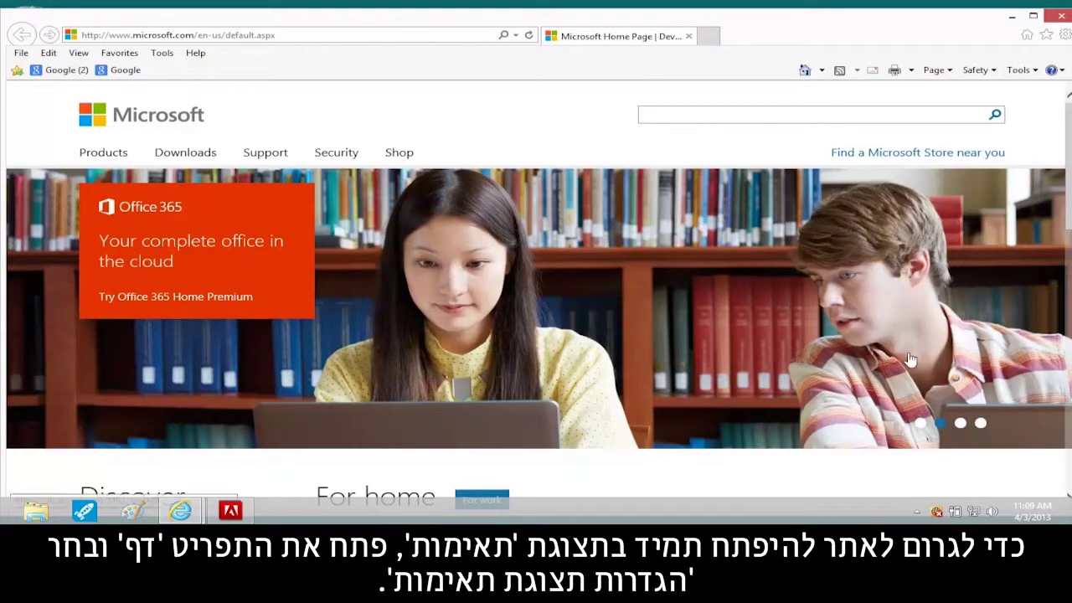
Step: Add microsoft.com to the Compatibility View list, next to hp.com
click(937, 71)
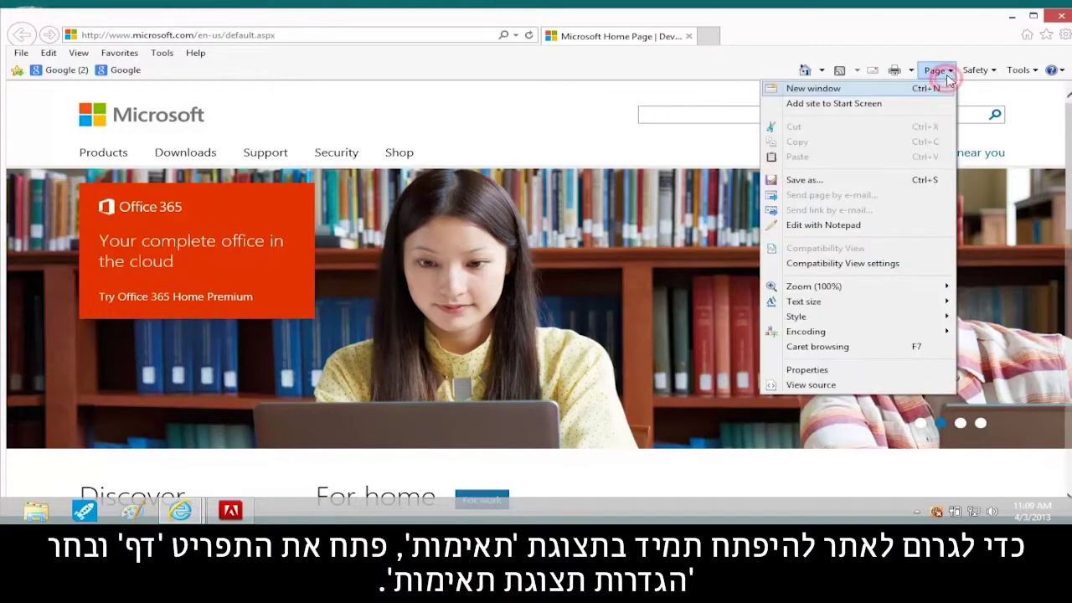
click(894, 266)
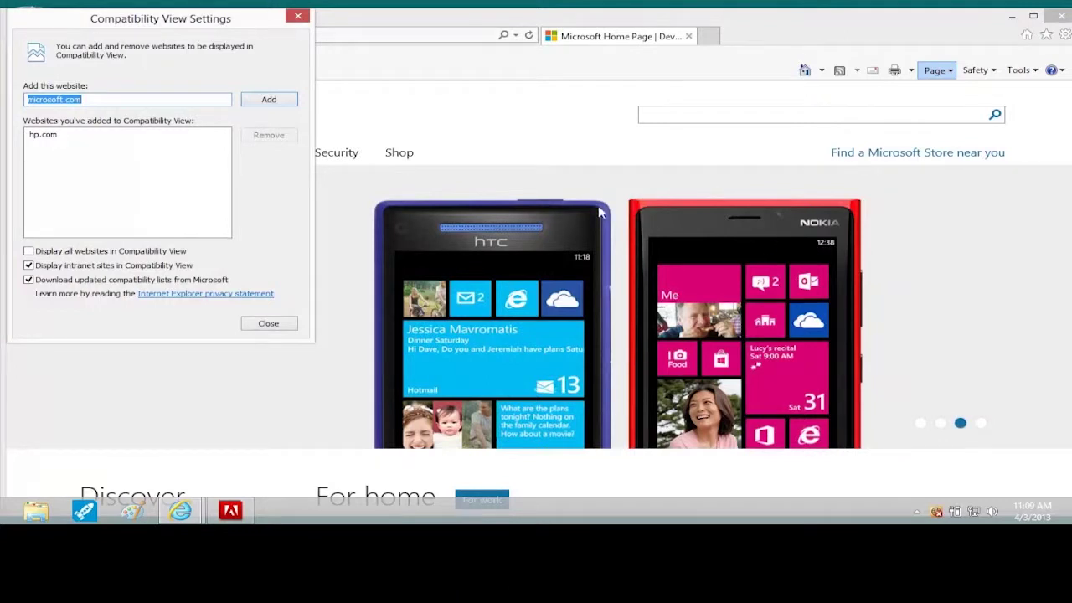
click(287, 104)
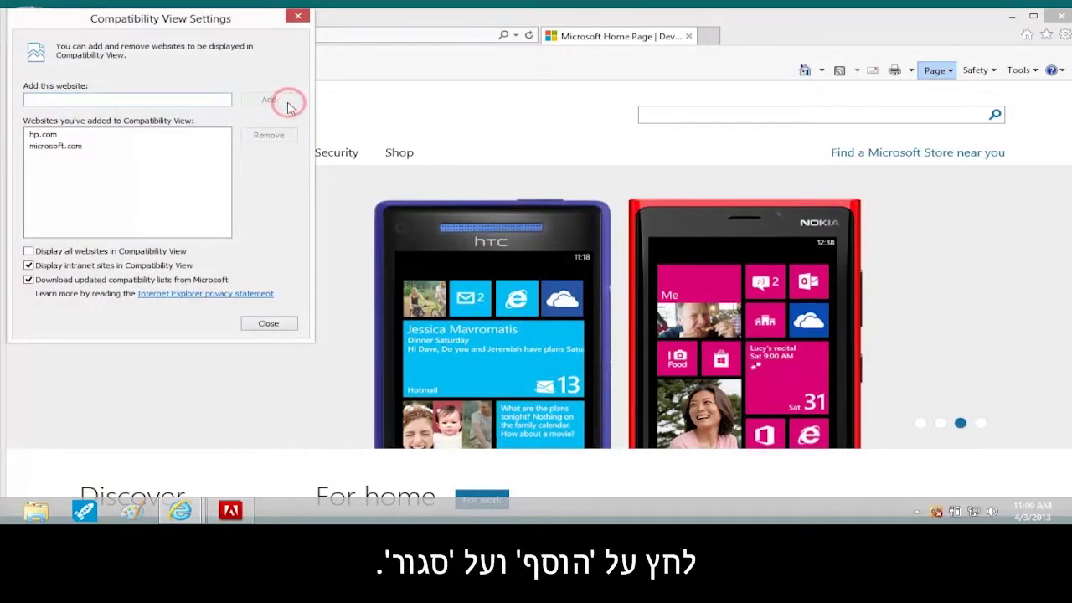
click(284, 327)
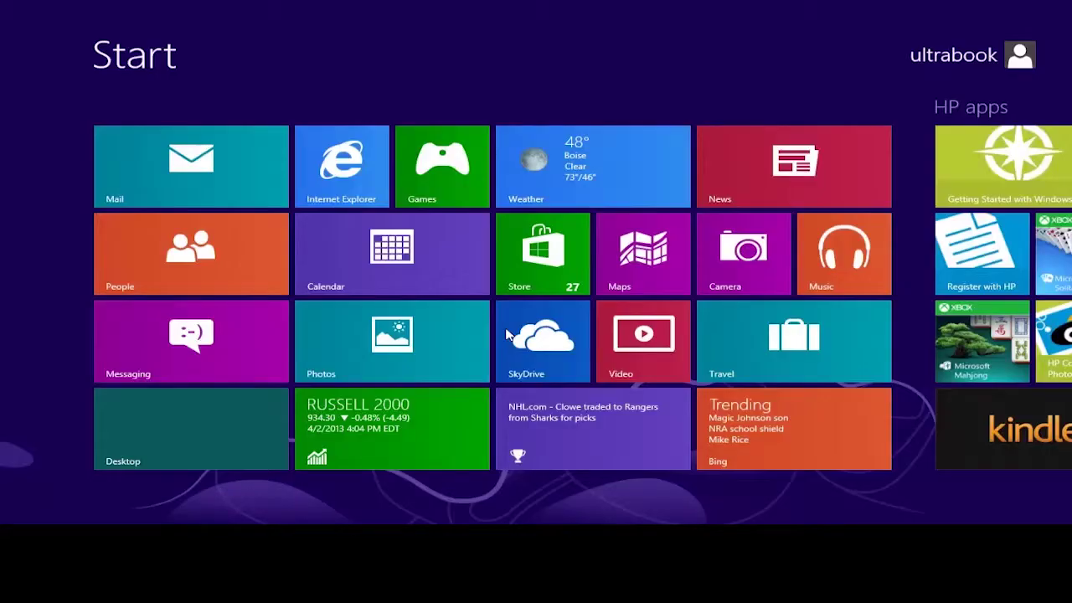
key(super+w)
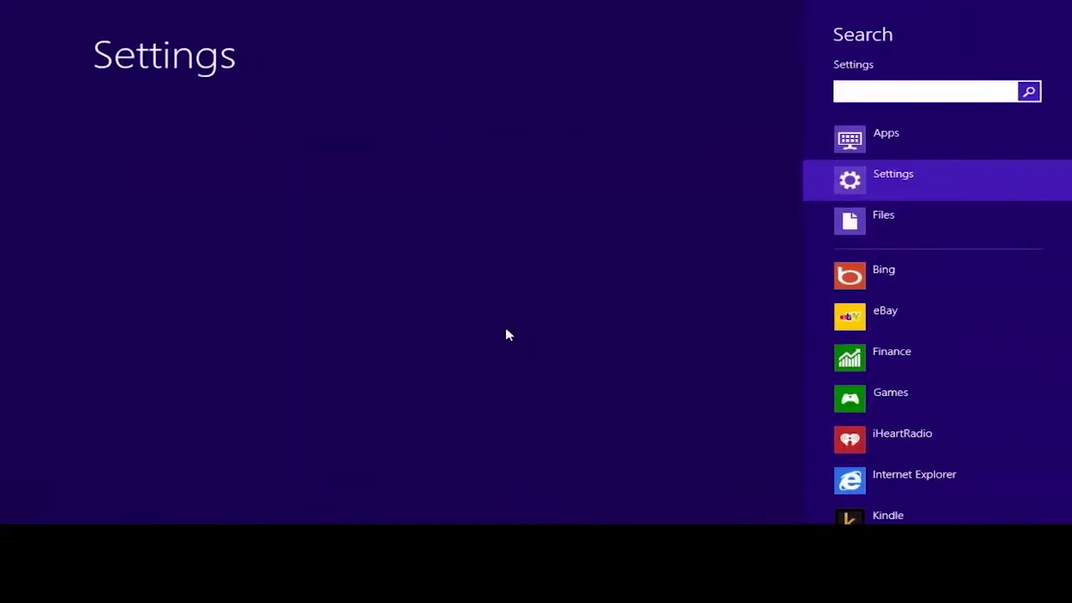
Step: Search Windows Settings for 'Internet Options' and open the Internet Properties window
text(Inter)
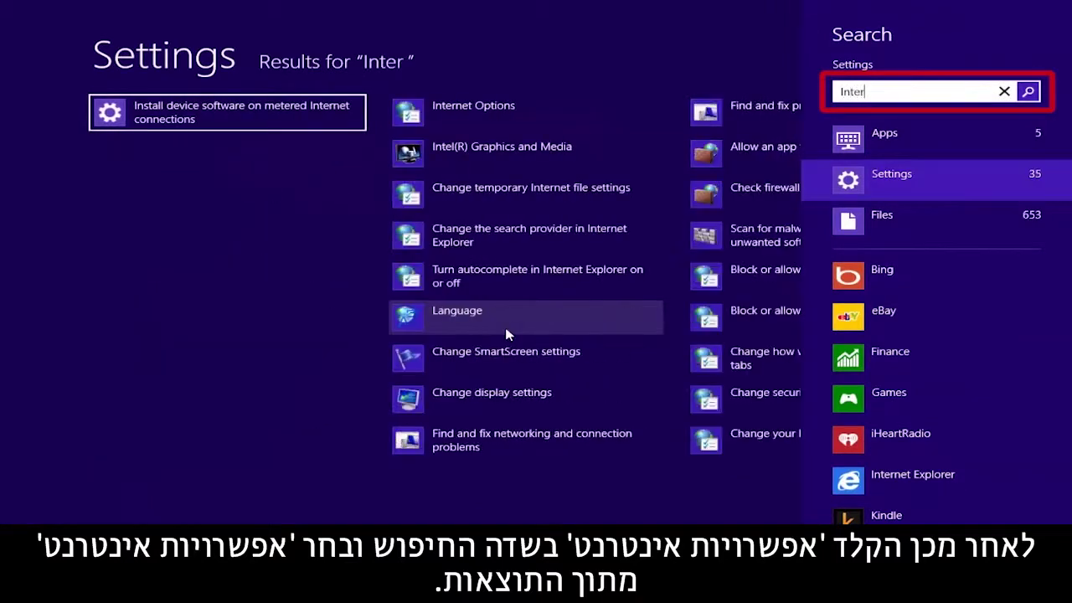
text(net Options)
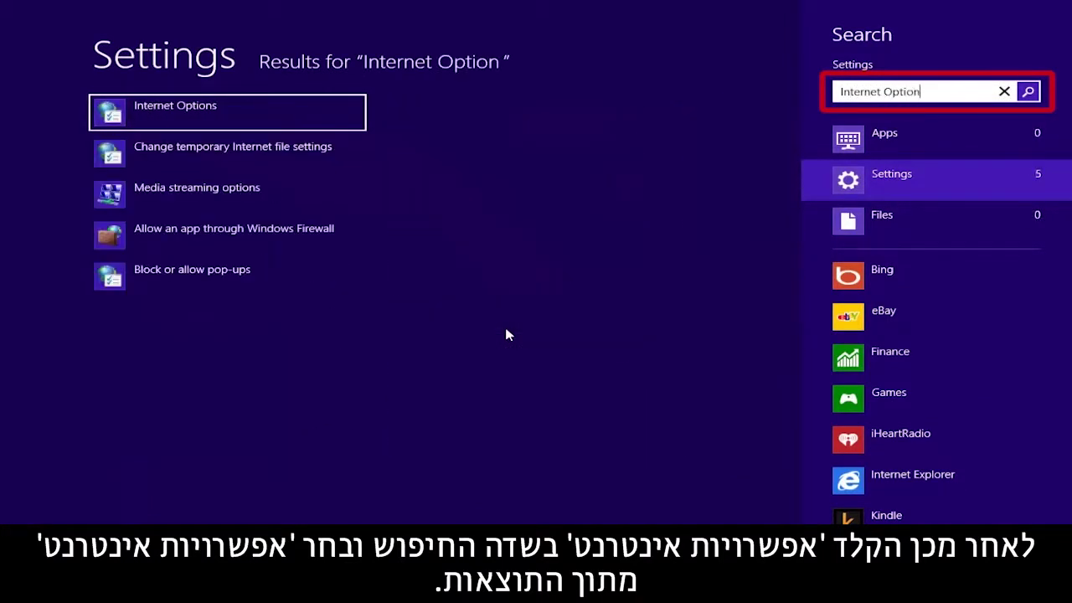
click(232, 124)
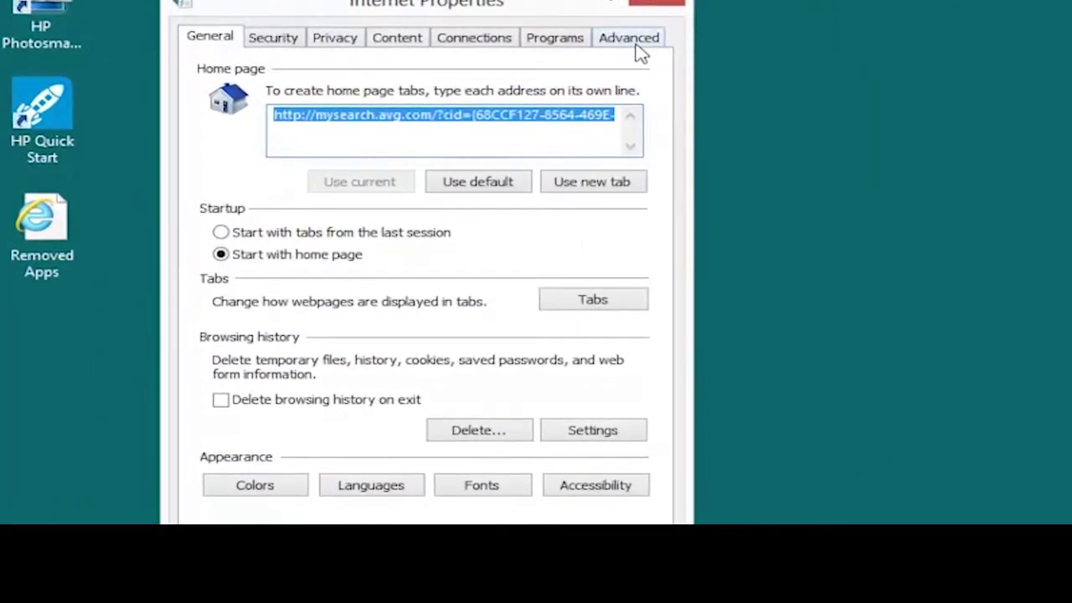
Step: Reset Internet Explorer settings from the Advanced tab with Delete personal settings ticked
click(635, 49)
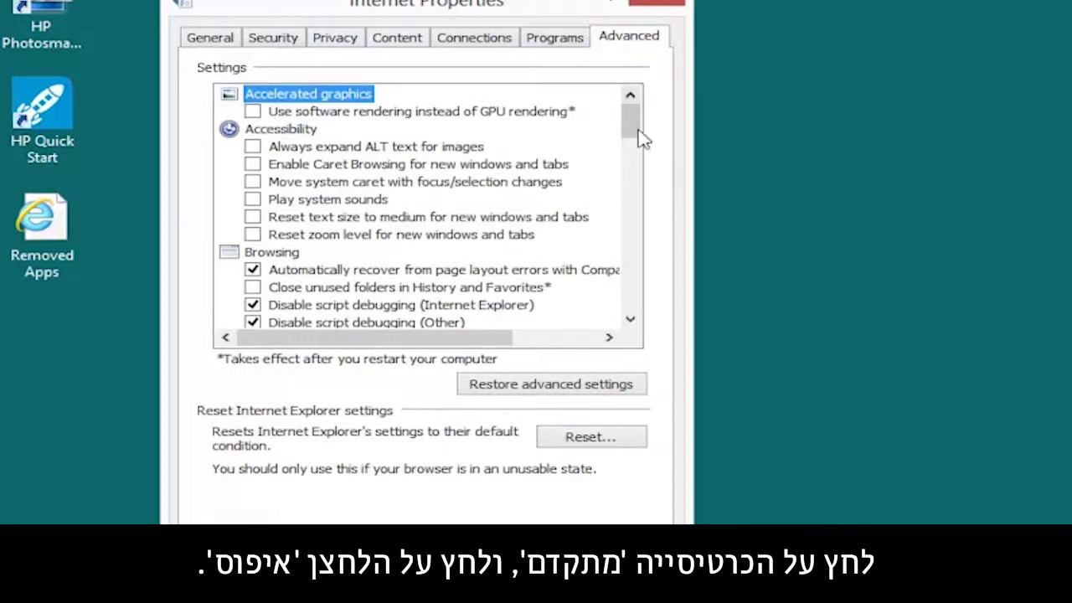
click(600, 444)
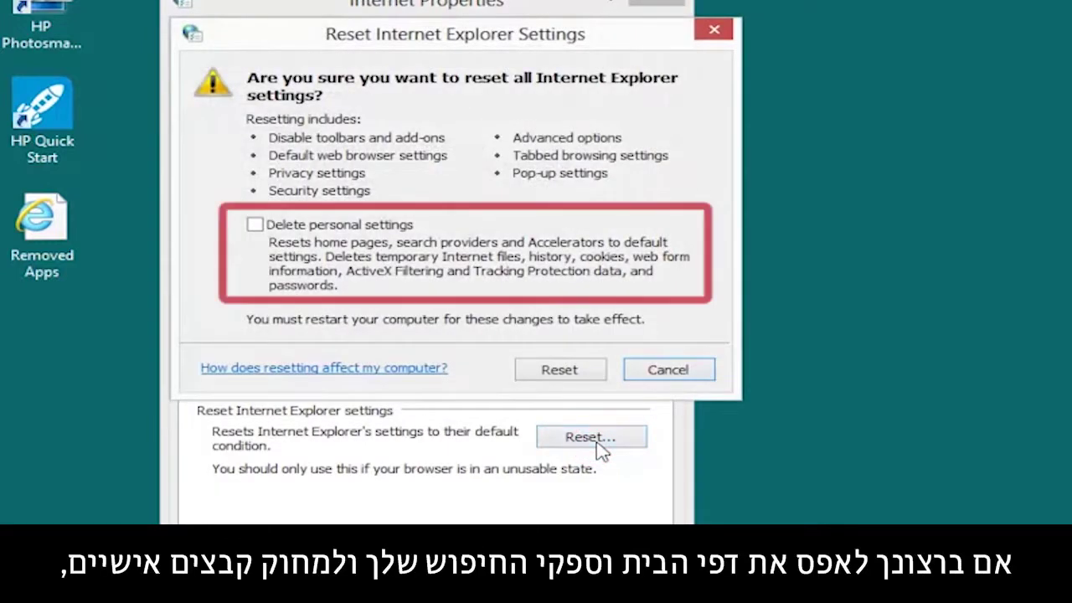
click(256, 227)
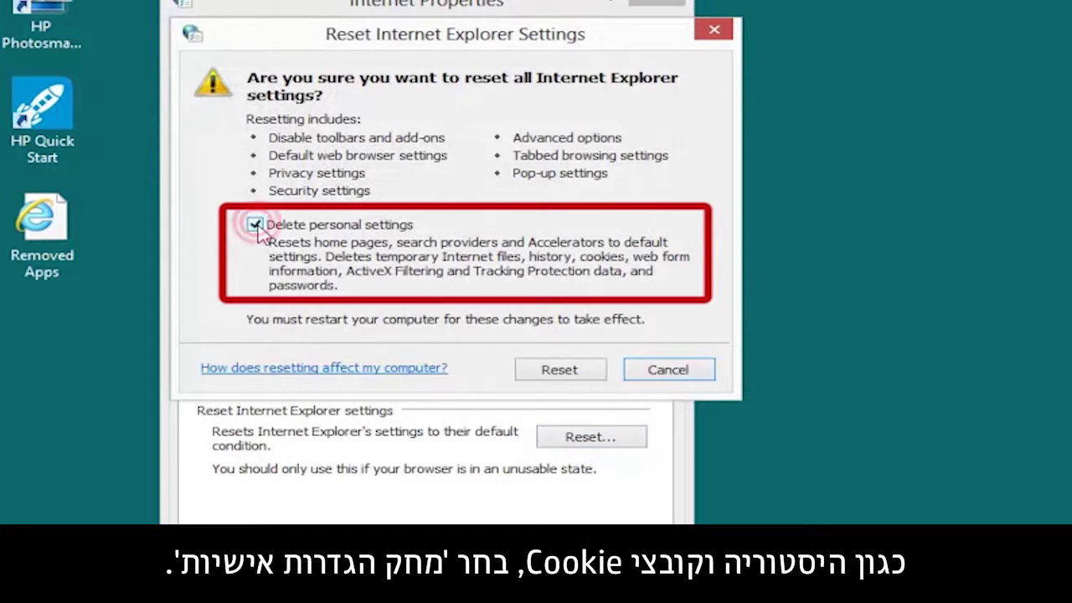
click(559, 373)
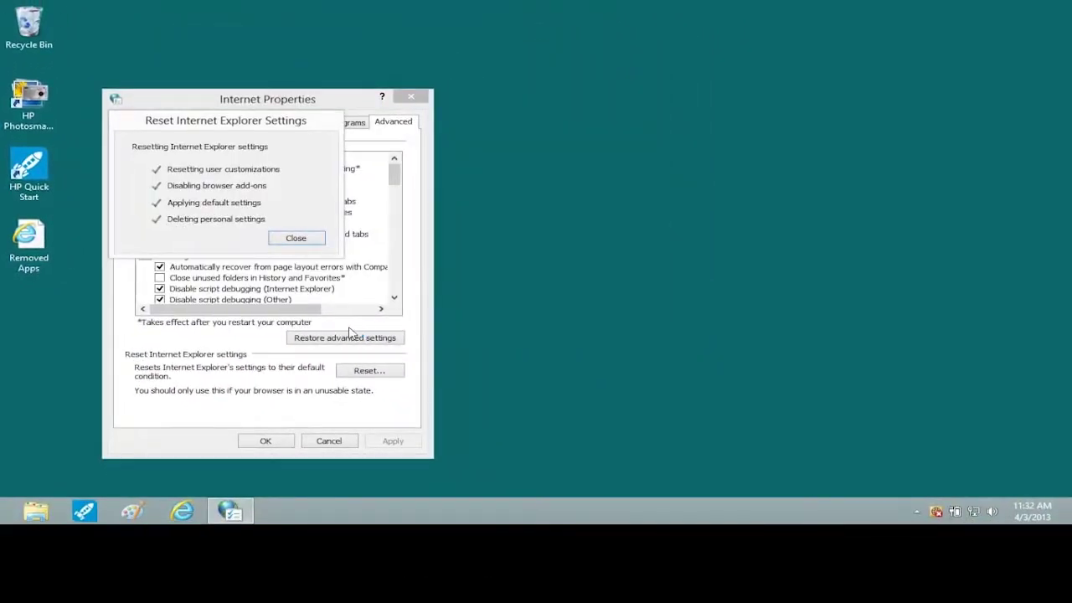
click(307, 241)
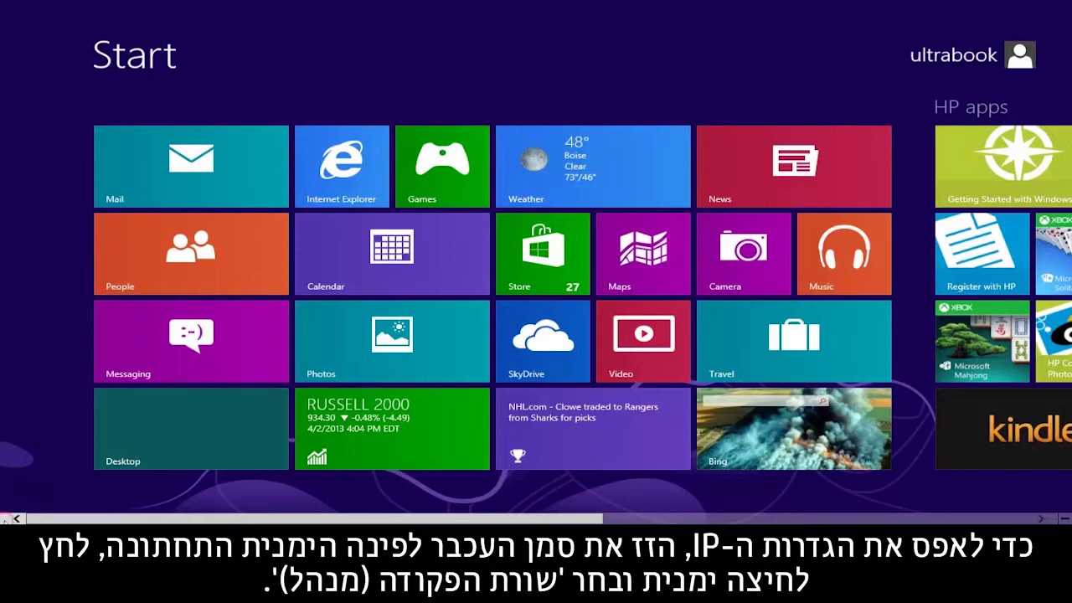
Step: Launch Command Prompt (Admin) from the Win+X corner menu
right_click(12, 519)
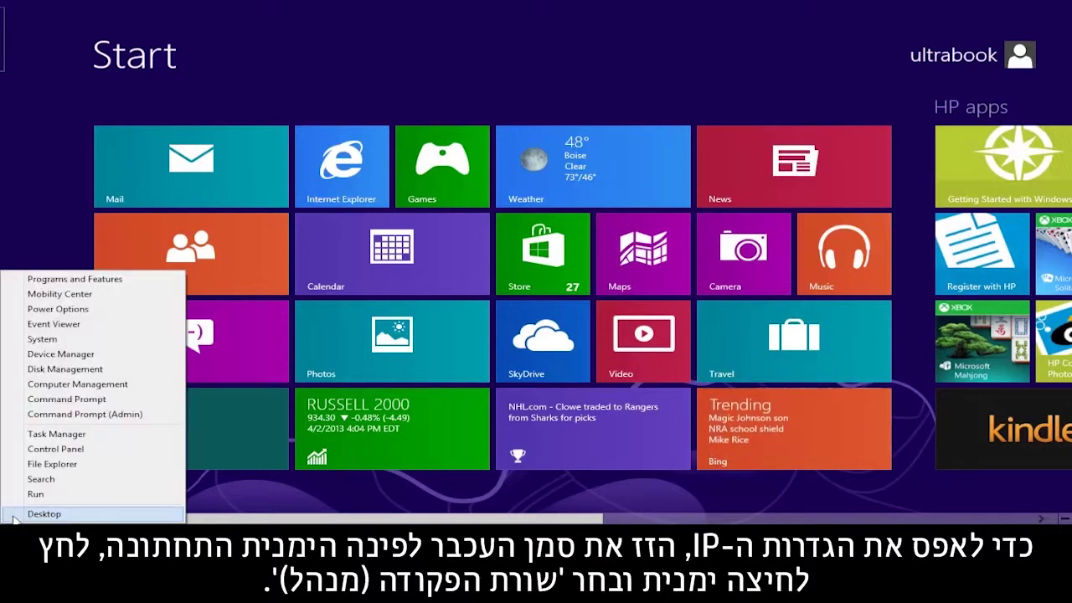
click(87, 415)
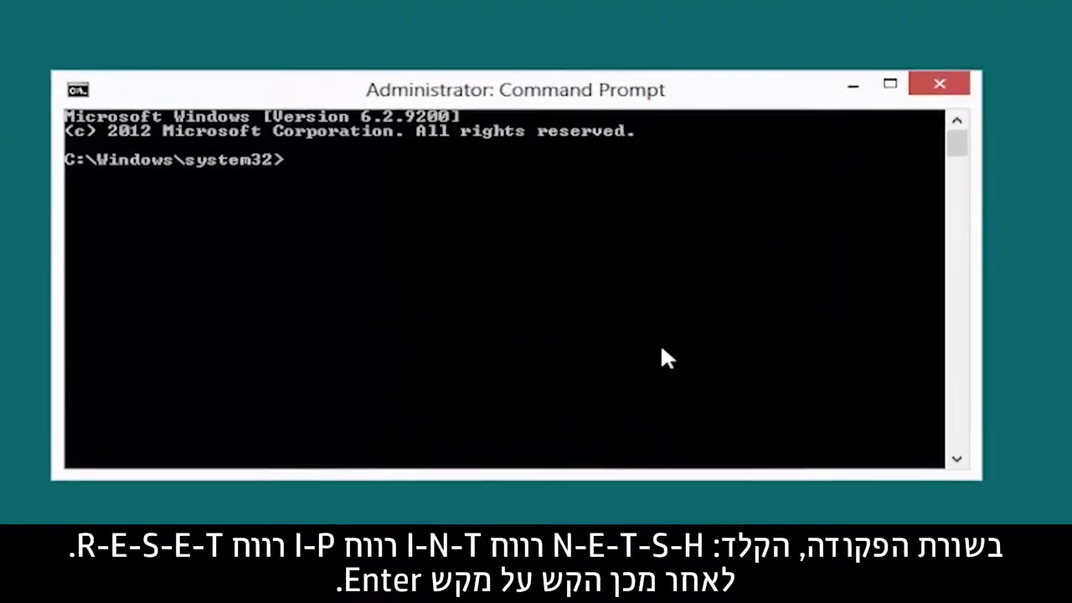
Step: Run 'netsh int ip reset' and 'netsh winsock reset' in the admin Command Prompt
text(netsh )
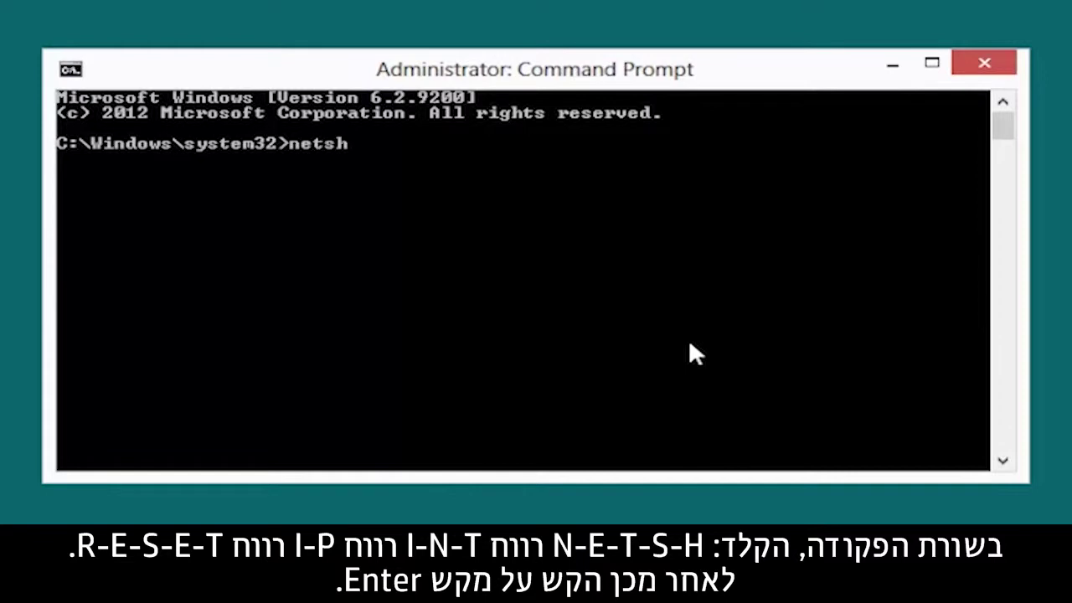
text(int ip reset)
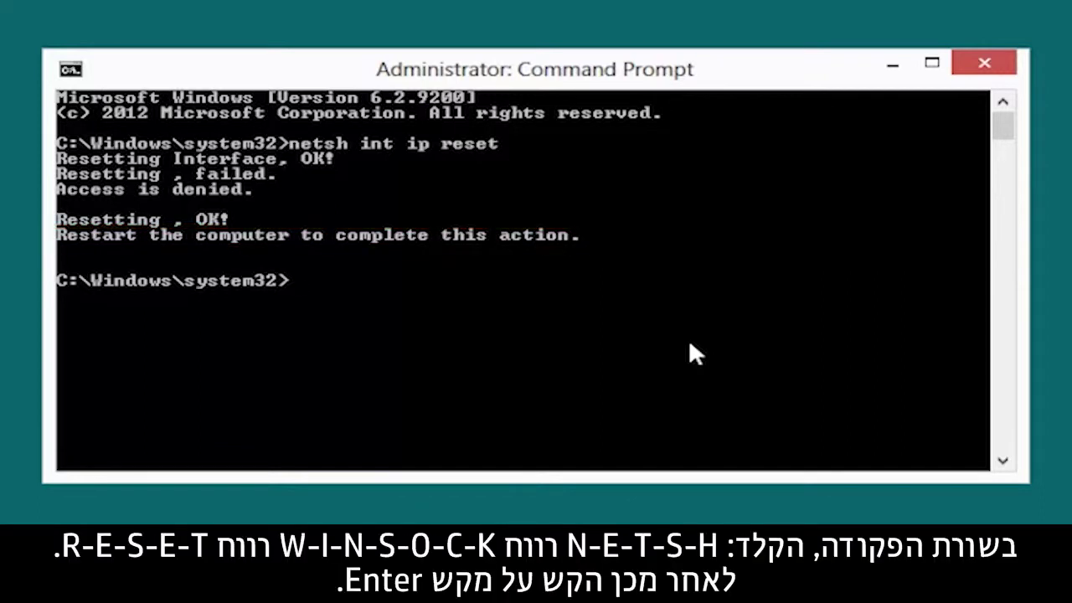
text(netsh winsock rese)
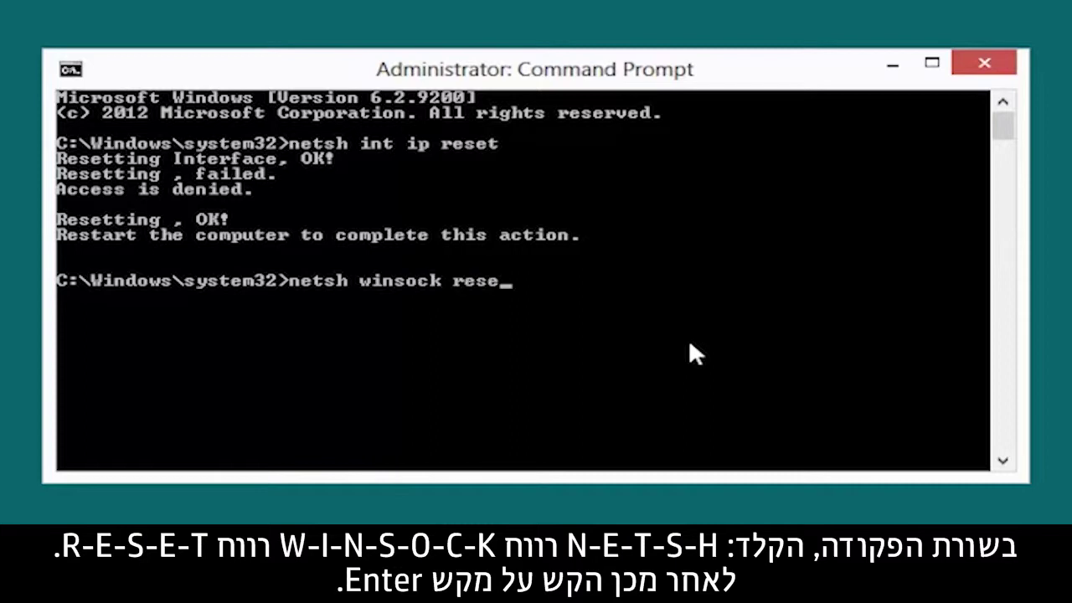
text(t)
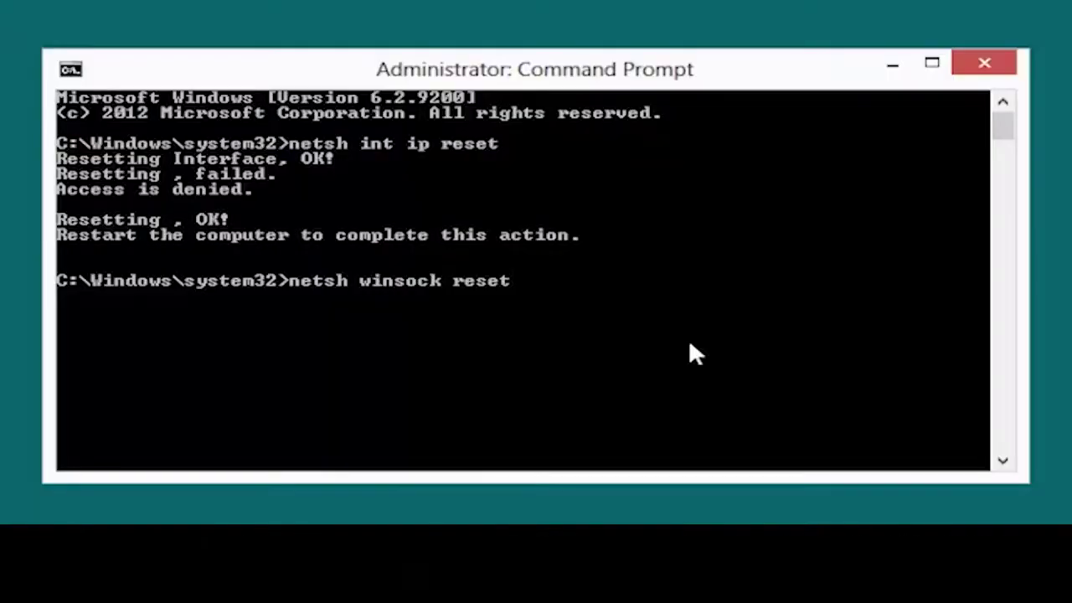
key(Return)
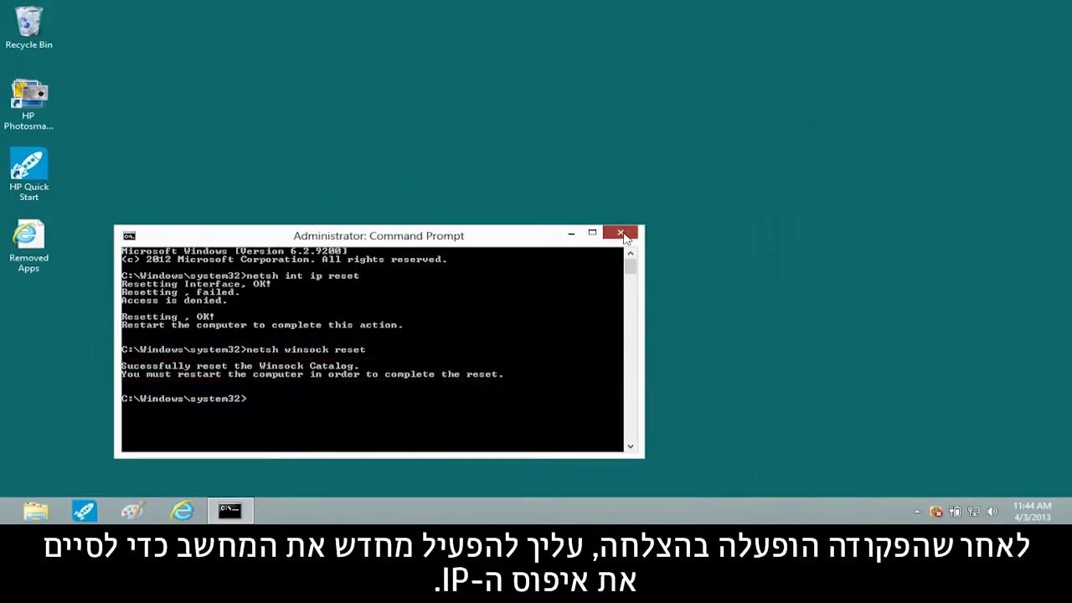
Step: Close Command Prompt and restart Windows through Settings > Power > Restart in the Charms bar
click(622, 233)
mouse_move(1070, 522)
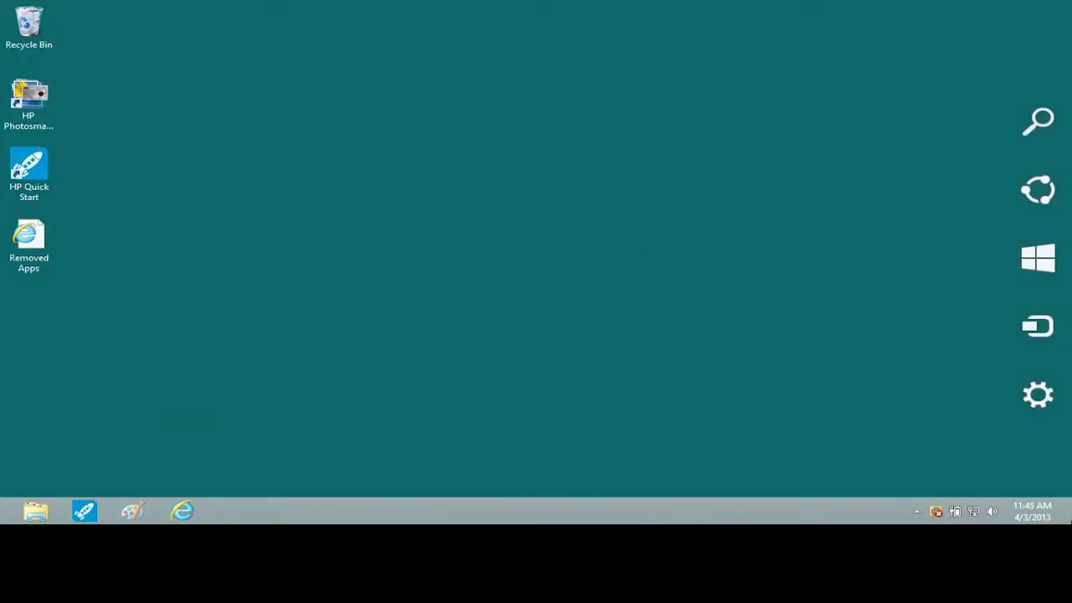
click(1045, 404)
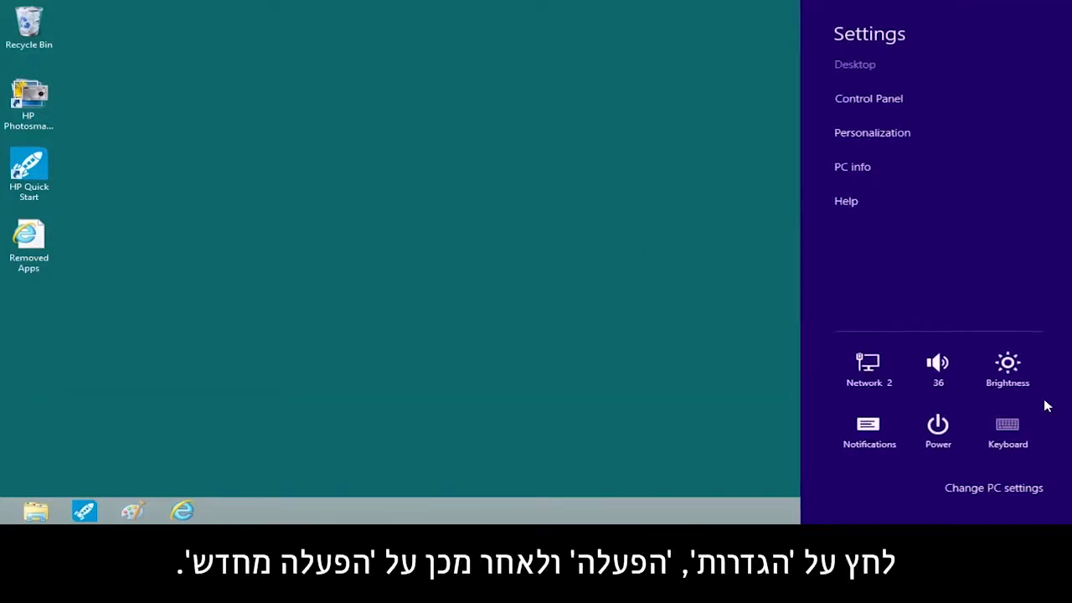
click(941, 455)
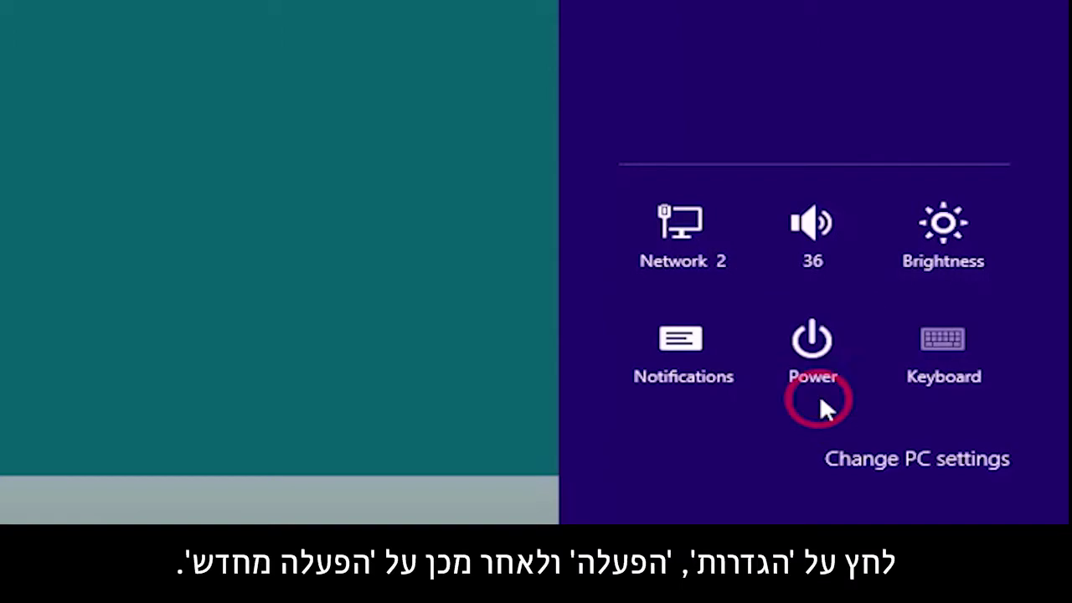
click(817, 268)
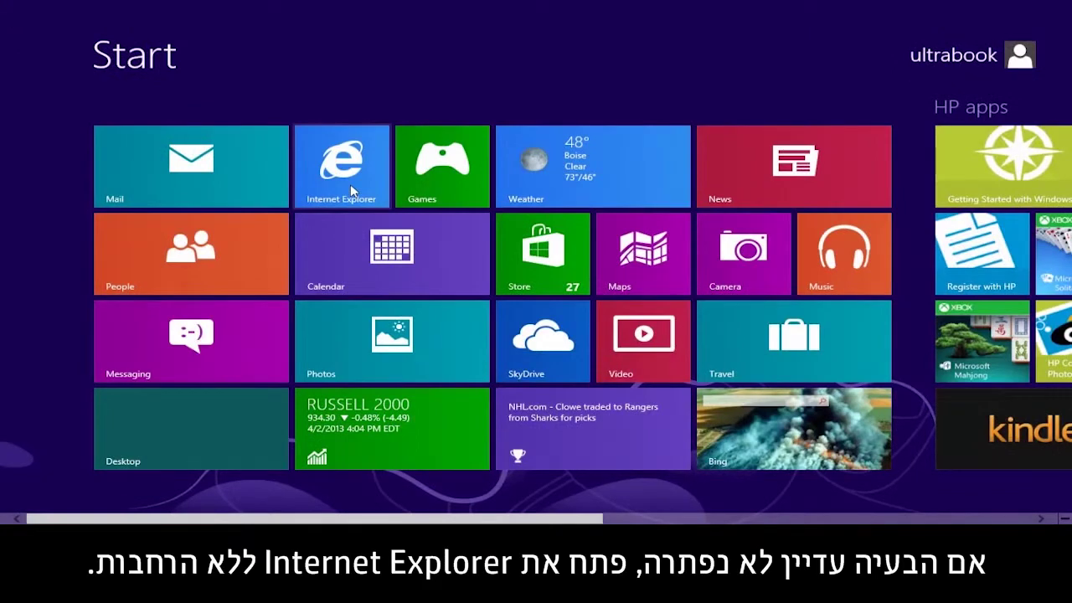
Step: Check Internet Explorer after the restart, then bring up Run from the Win+X menu
click(352, 192)
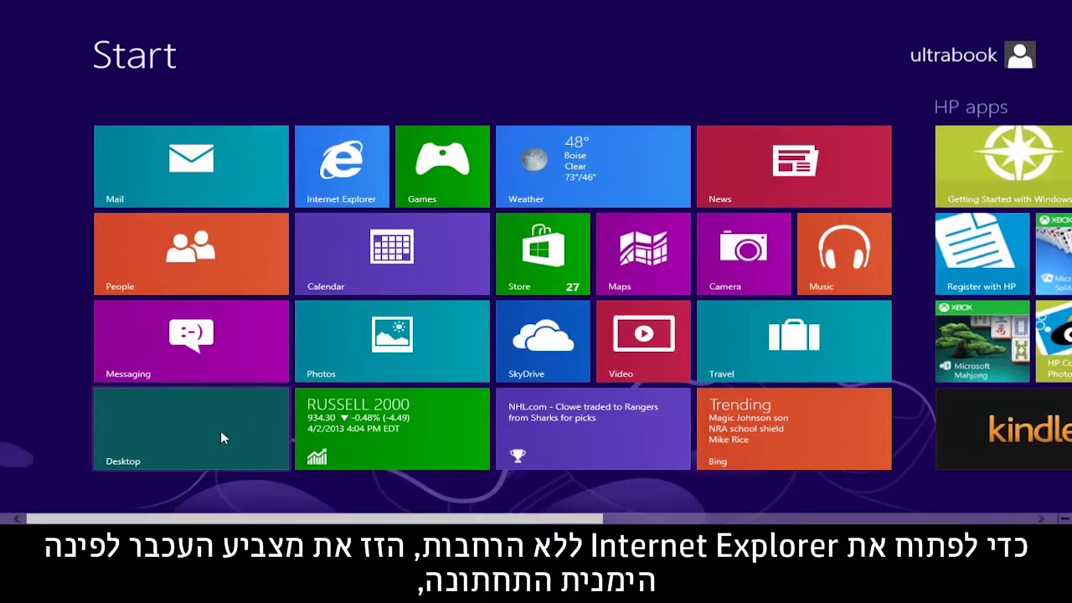
right_click(5, 514)
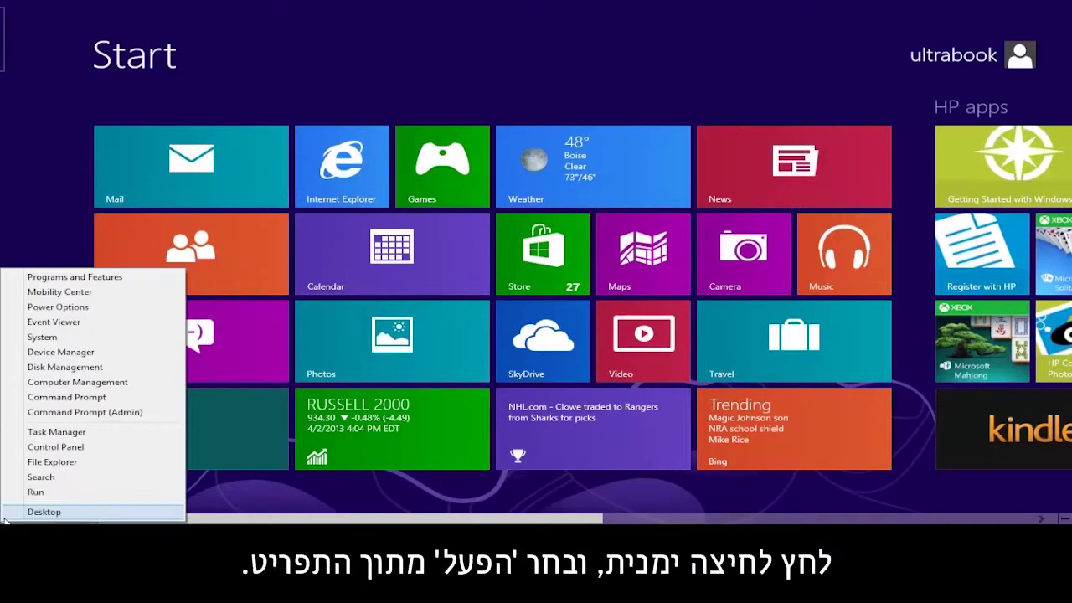
click(33, 495)
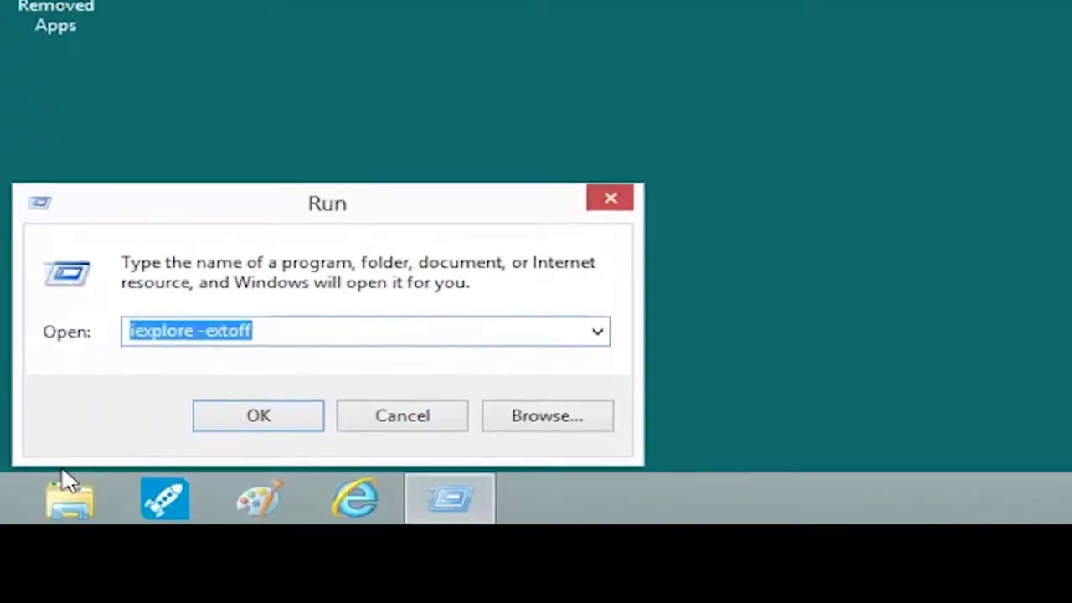
Step: Replace the Run command with 'iexplore -extoff' to start Internet Explorer without add-ons
key(BackSpace)
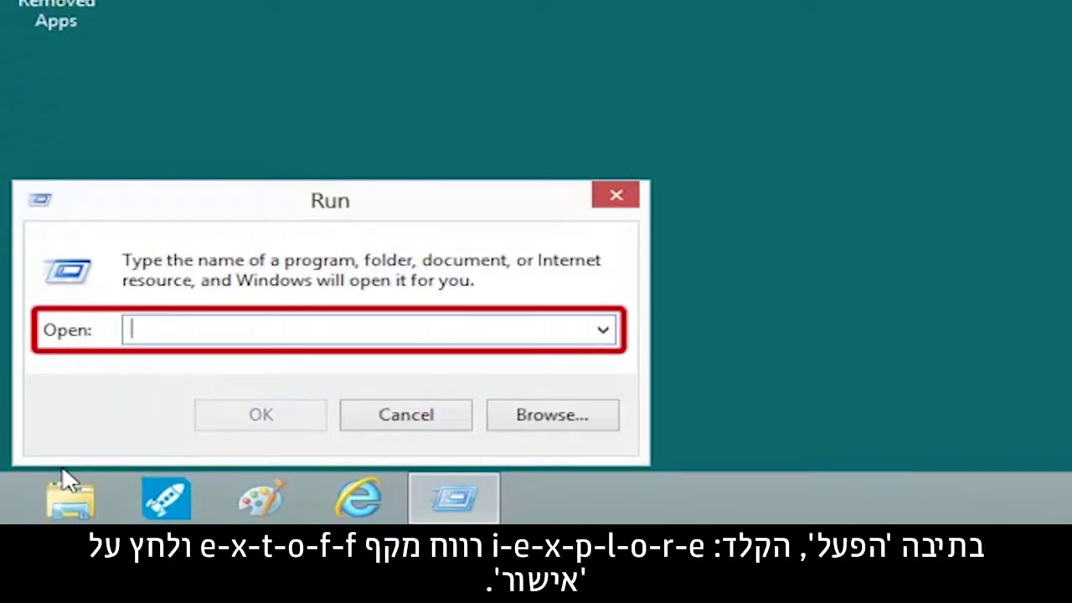
text(iex)
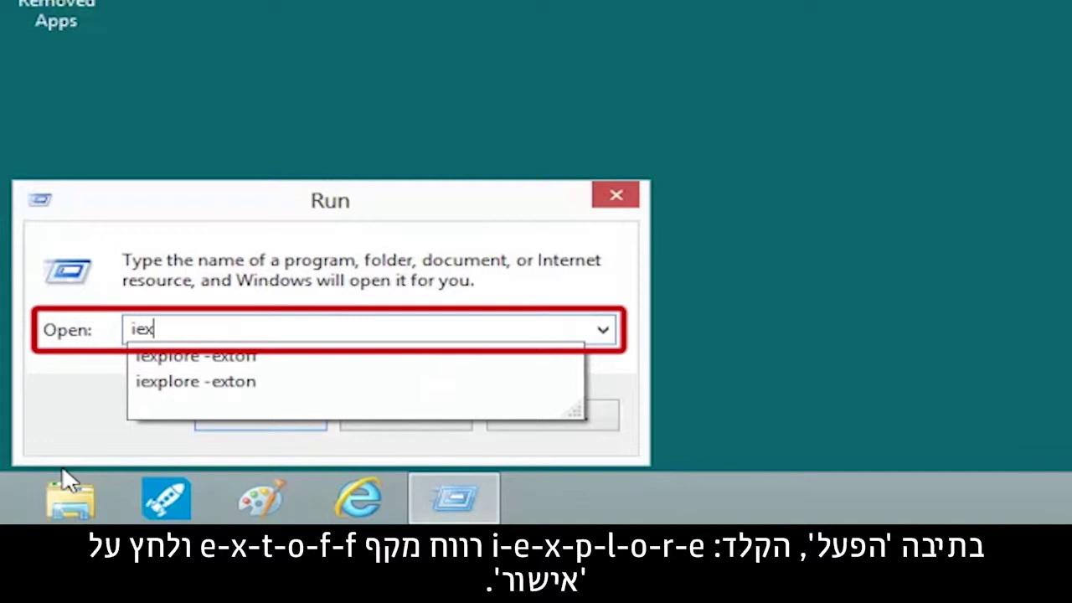
text(plore -extoff)
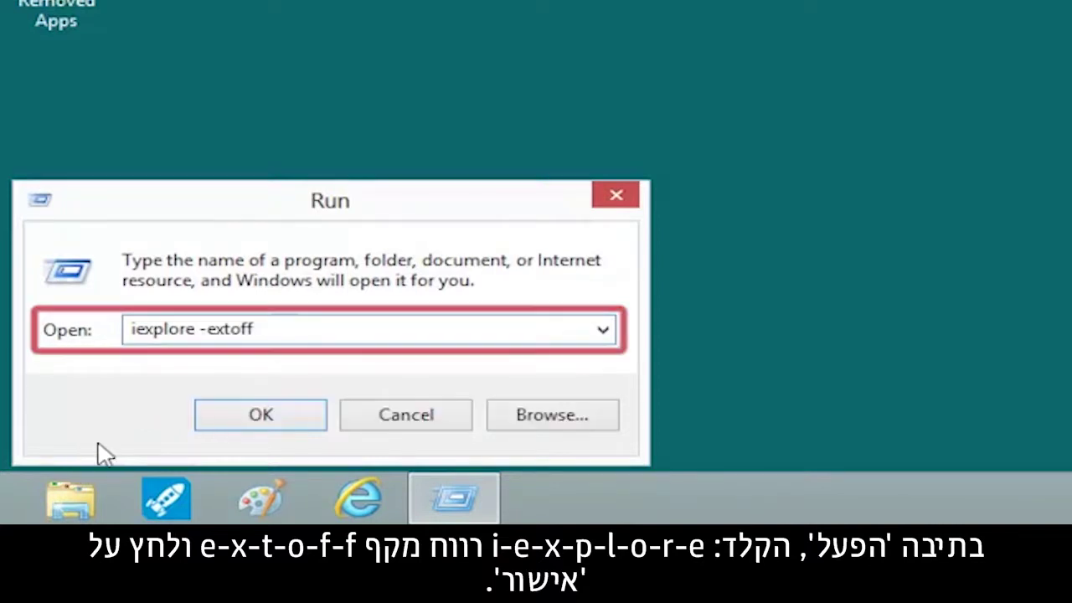
click(277, 419)
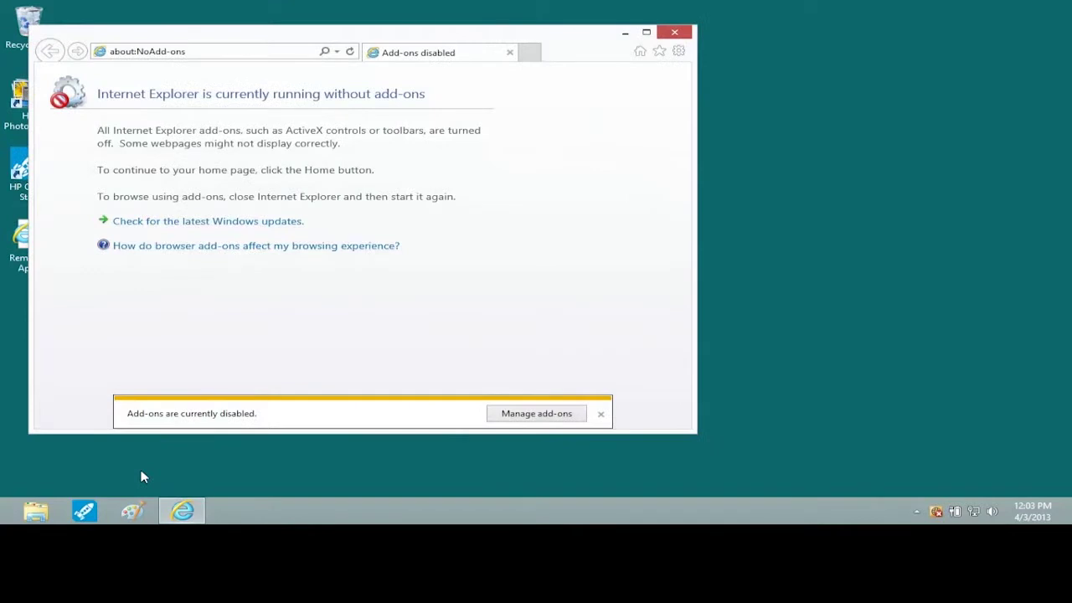